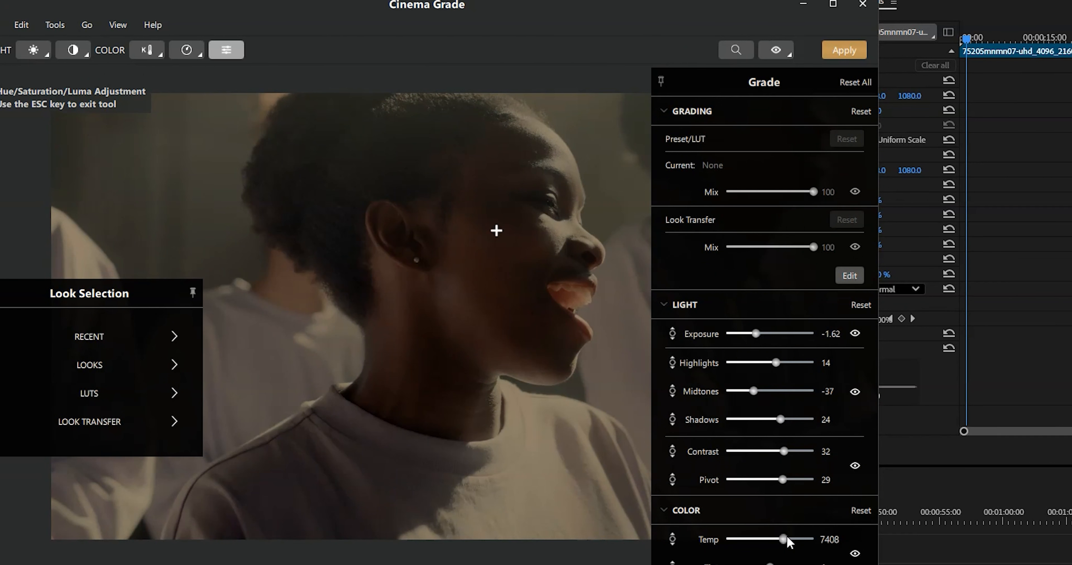
Raise the magenta vector's saturation and try the CineLook (Less Teal) LUT on the shot.
click(963, 564)
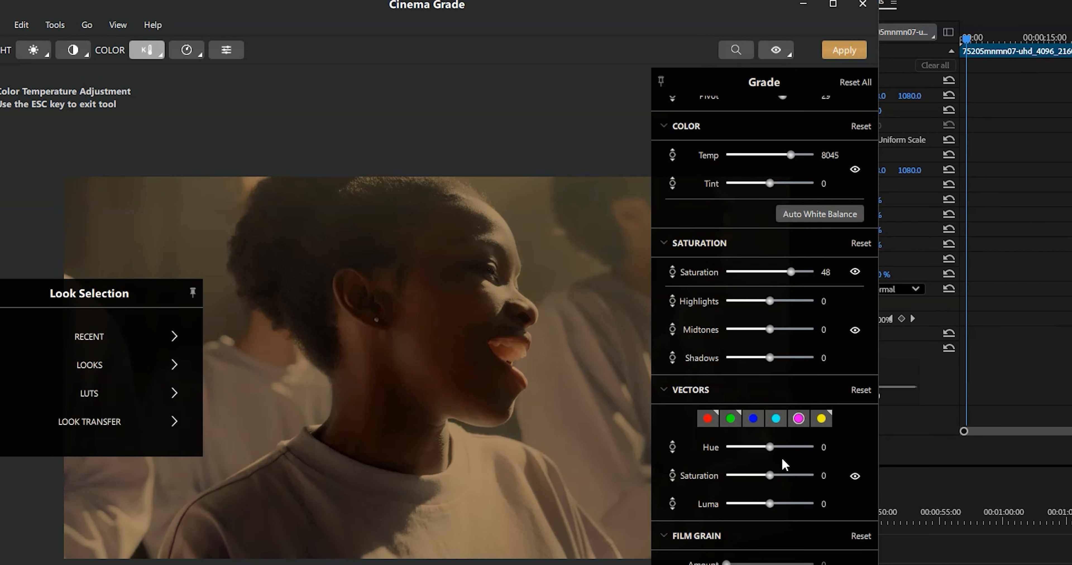
drag(769, 475, 837, 470)
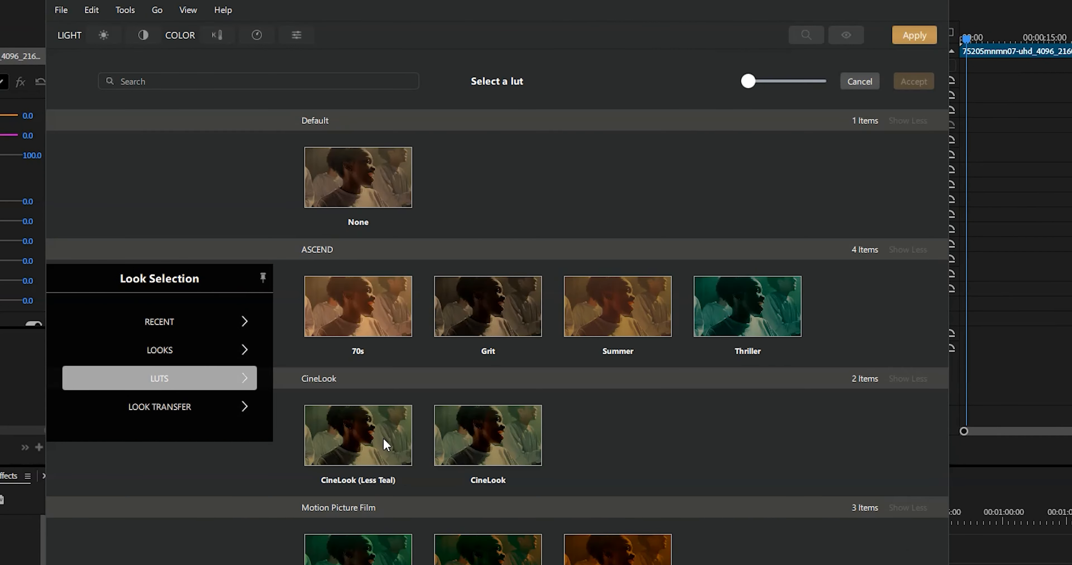
double_click(385, 442)
key(c)
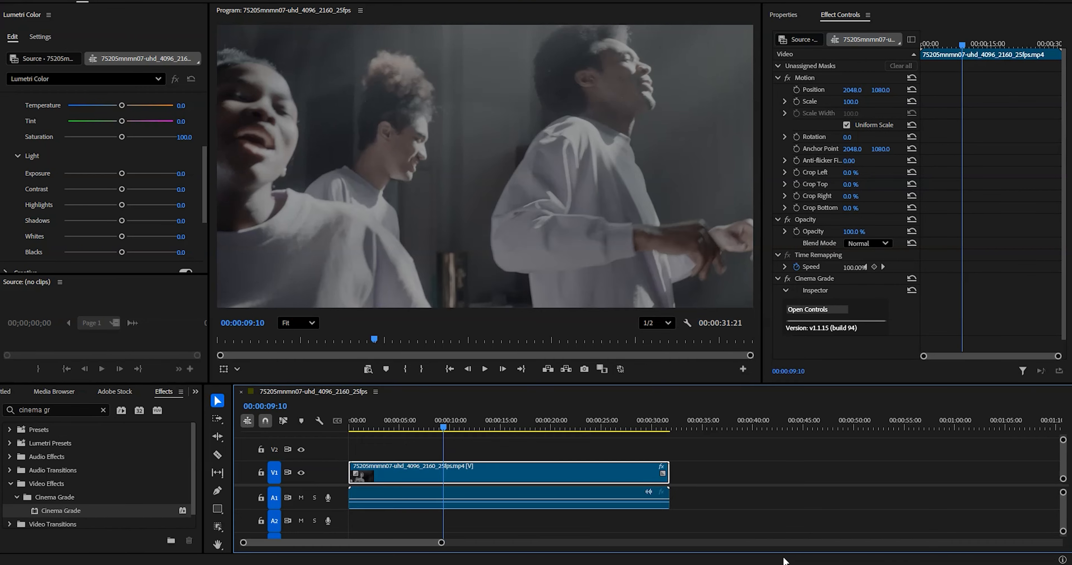
Switch to the Cinema Grade window and place it over the middle of the workspace.
key(super)
click(698, 552)
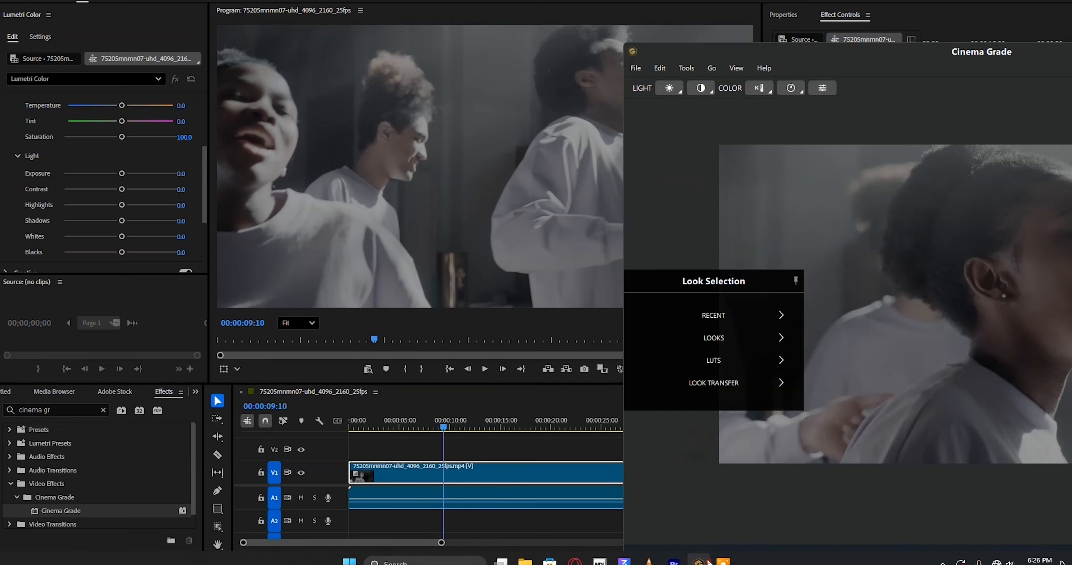
drag(822, 55, 383, 8)
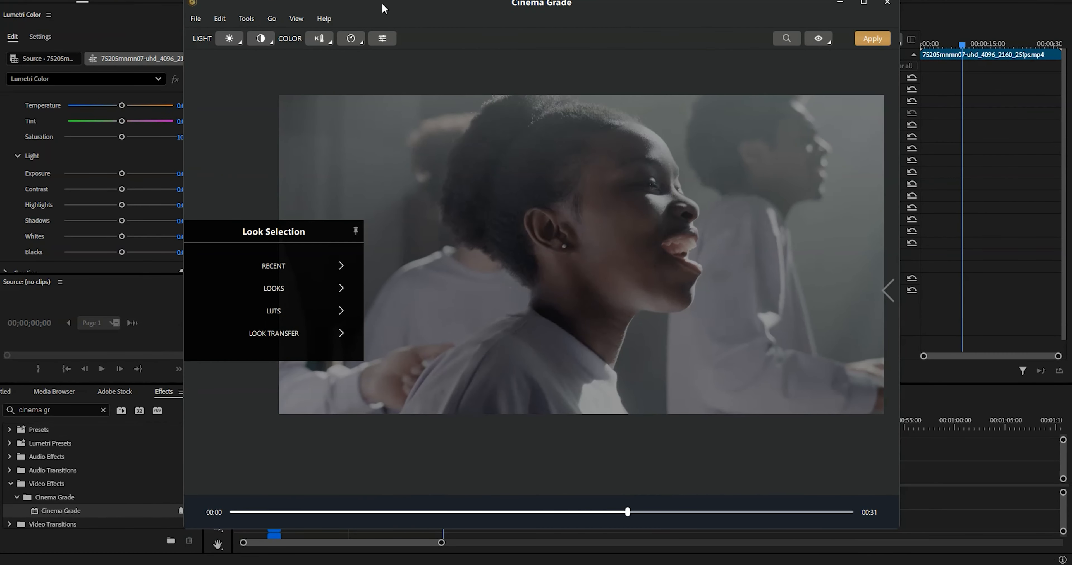
Scrub the Cinema Grade preview to the close-up of the smiling woman in profile, about two thirds through the clip.
click(247, 513)
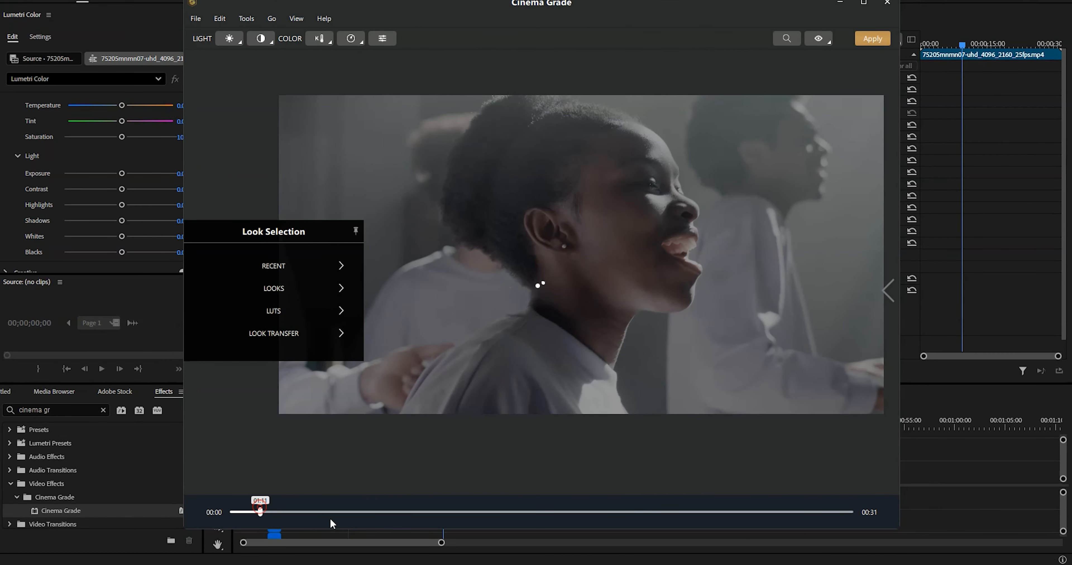
click(440, 513)
click(591, 513)
click(646, 512)
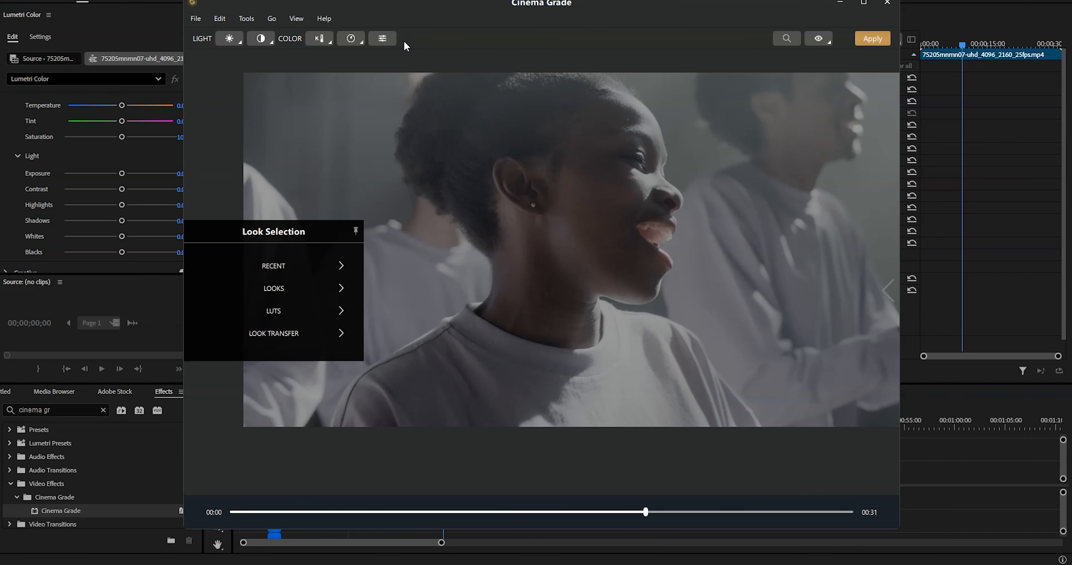
Increase the shot's overall saturation with the on-image Saturation adjustment.
click(391, 38)
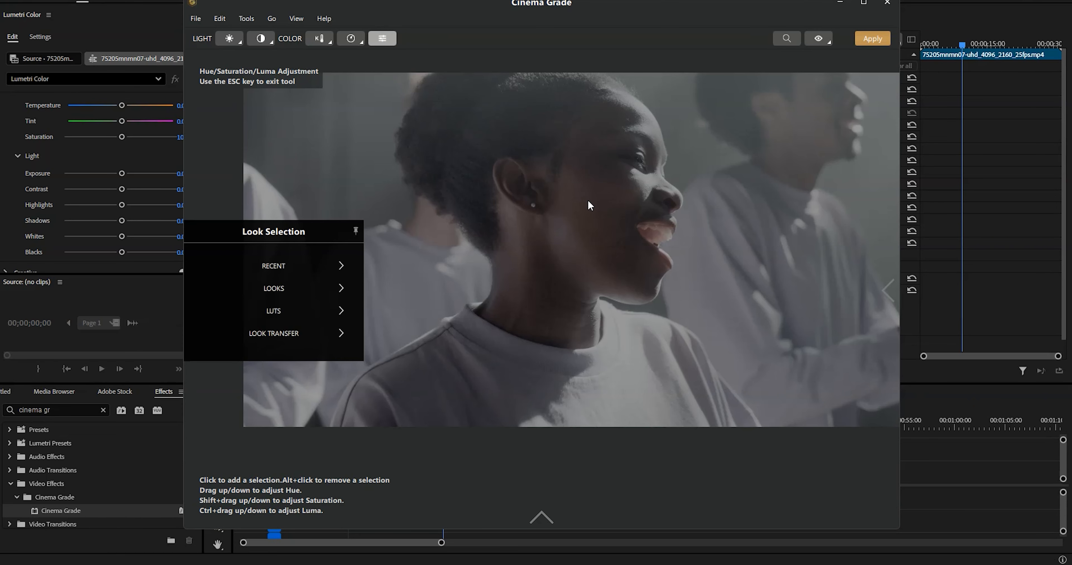
click(351, 39)
drag(736, 283, 719, 66)
Strengthen the shot's contrast and slightly darken its exposure with the on-image adjustments.
click(261, 39)
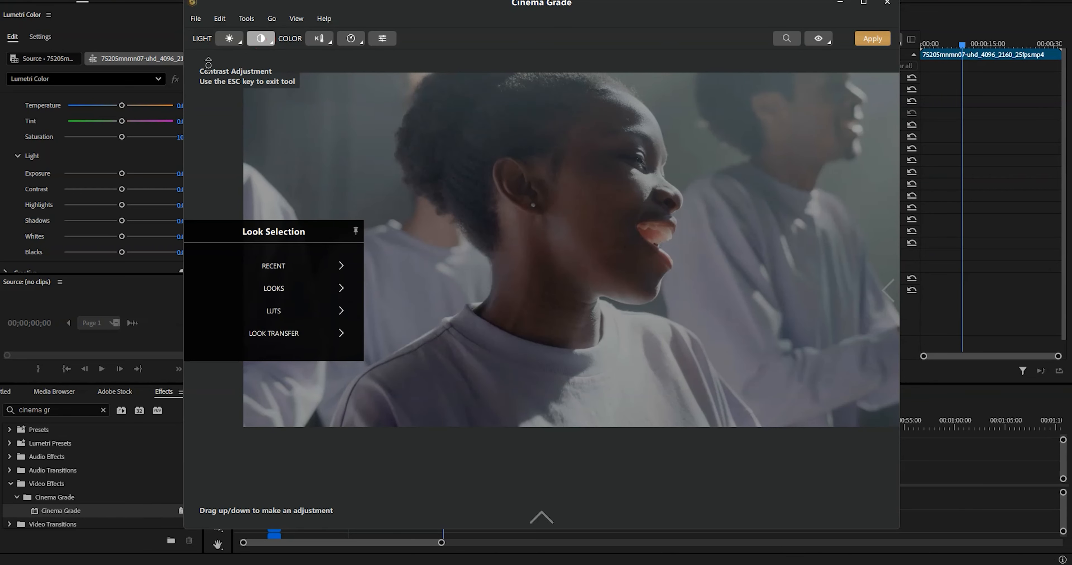
drag(783, 276, 767, 298)
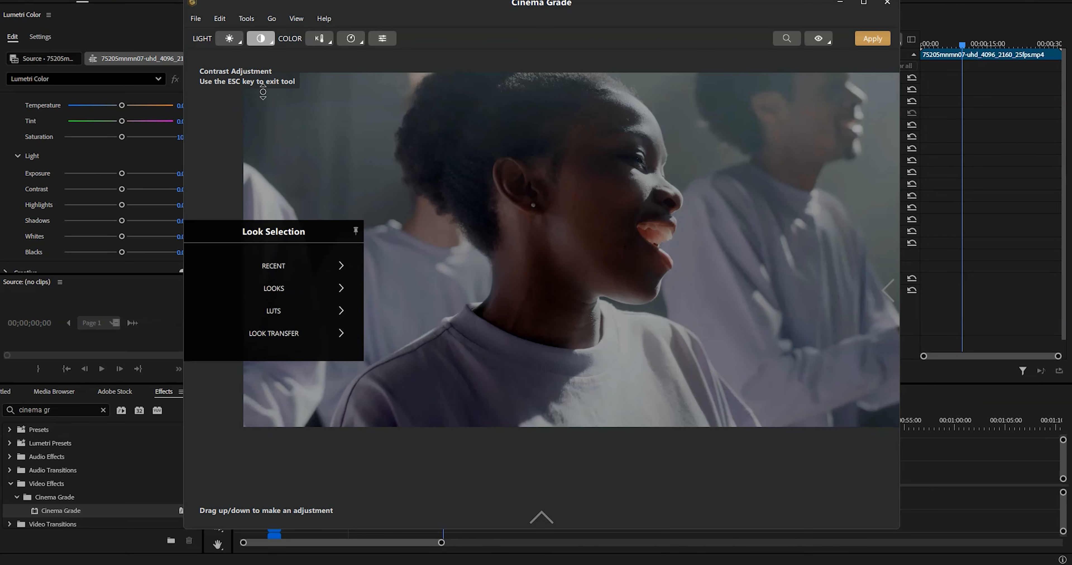
click(234, 41)
drag(605, 316, 579, 342)
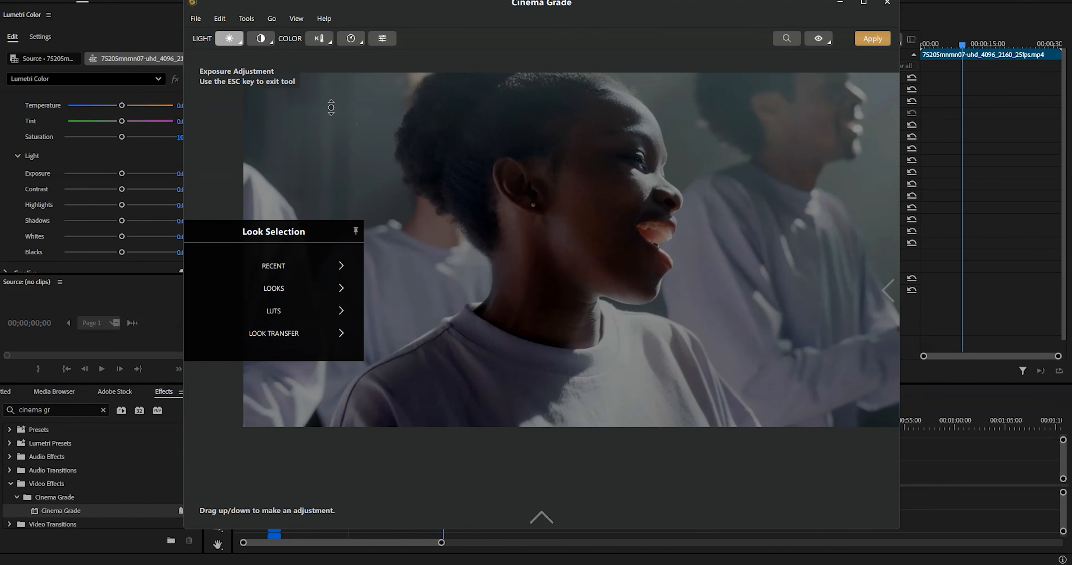
click(269, 42)
mouse_move(363, 172)
mouse_down()
mouse_move(363, 141)
mouse_move(357, 172)
mouse_up()
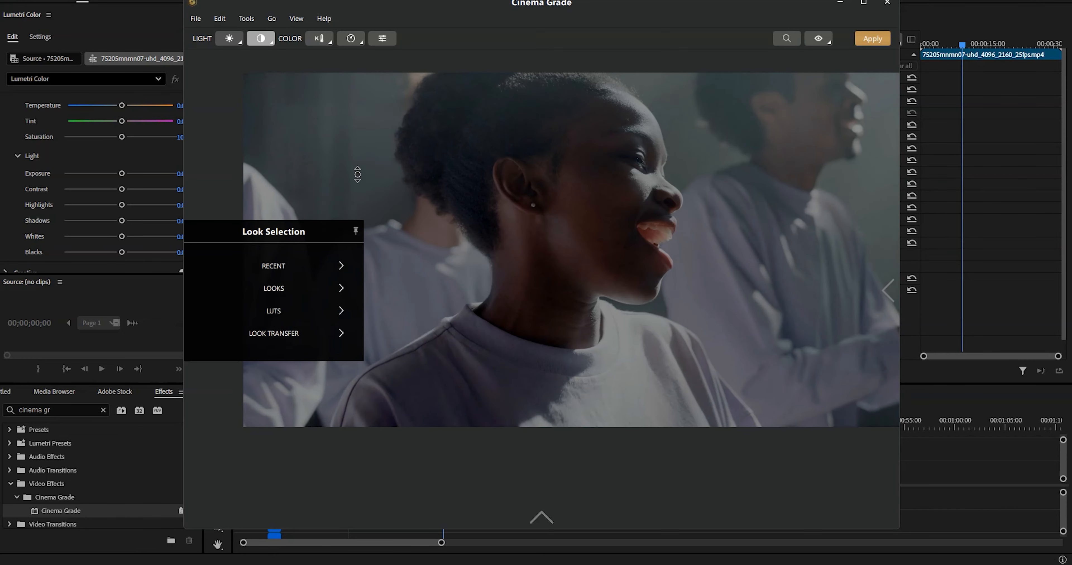
Warm the shot's colour temperature on the image and compare the grade with the original picture.
click(322, 40)
drag(634, 237, 620, 185)
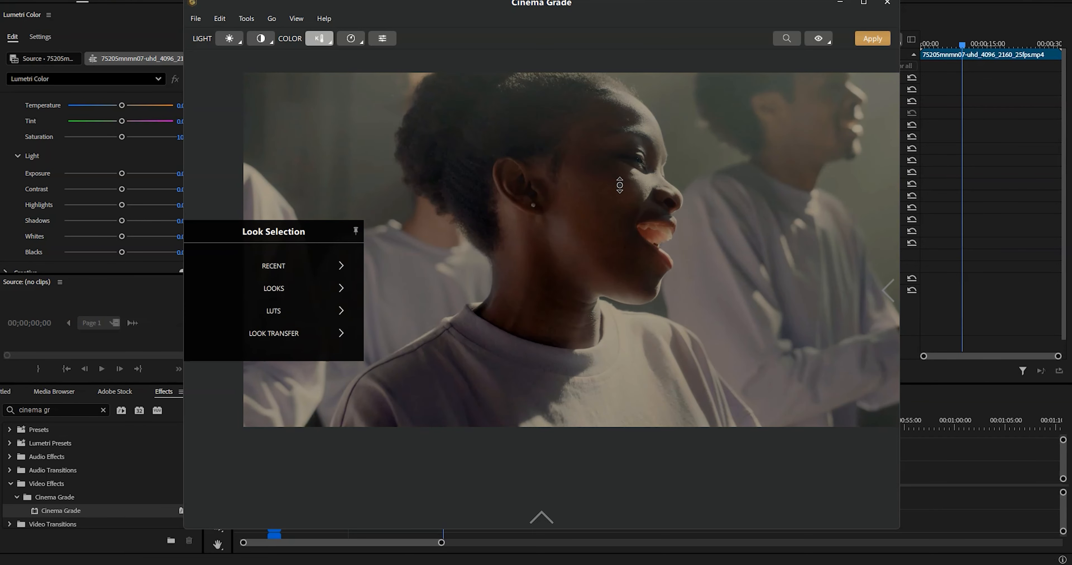
click(356, 40)
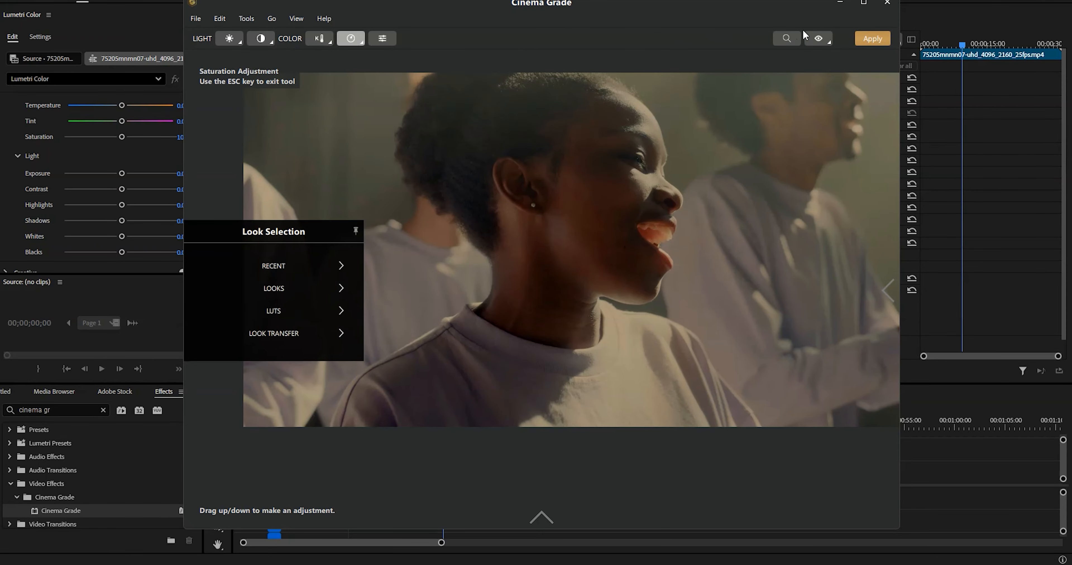
click(820, 39)
click(820, 39)
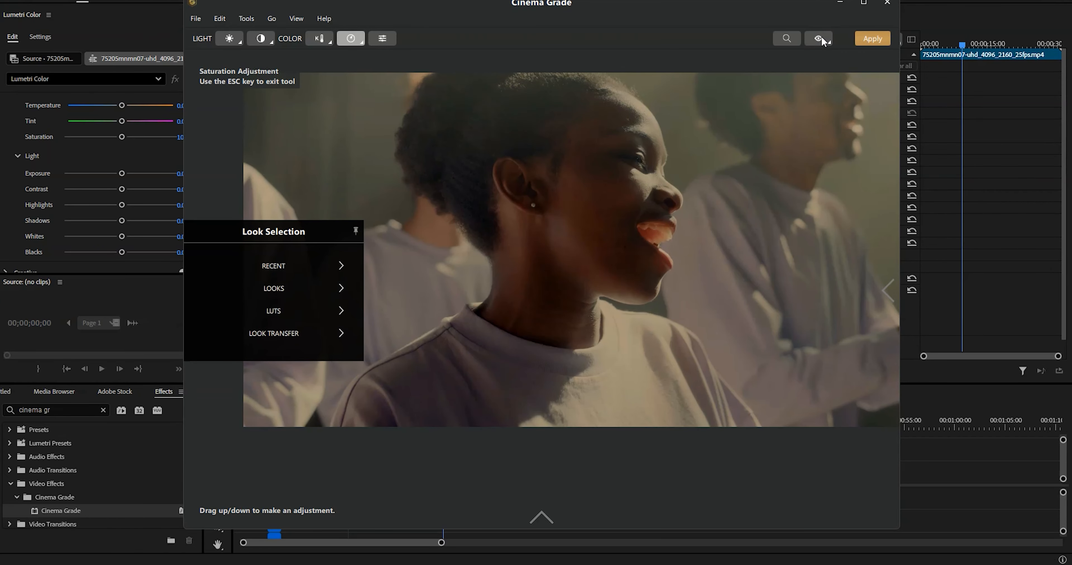
Lower the exposure to about -1.62 and fine-tune the contrast to about 32 on the image.
click(323, 41)
click(229, 40)
drag(621, 243, 599, 262)
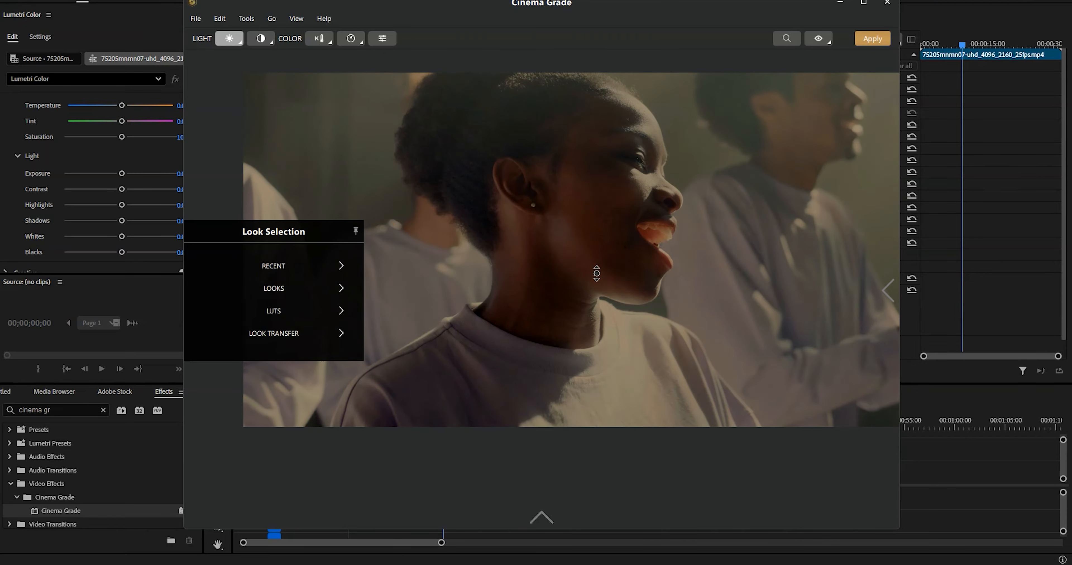
click(260, 38)
mouse_move(601, 136)
mouse_down()
mouse_move(598, 166)
mouse_move(597, 118)
mouse_move(595, 143)
mouse_up()
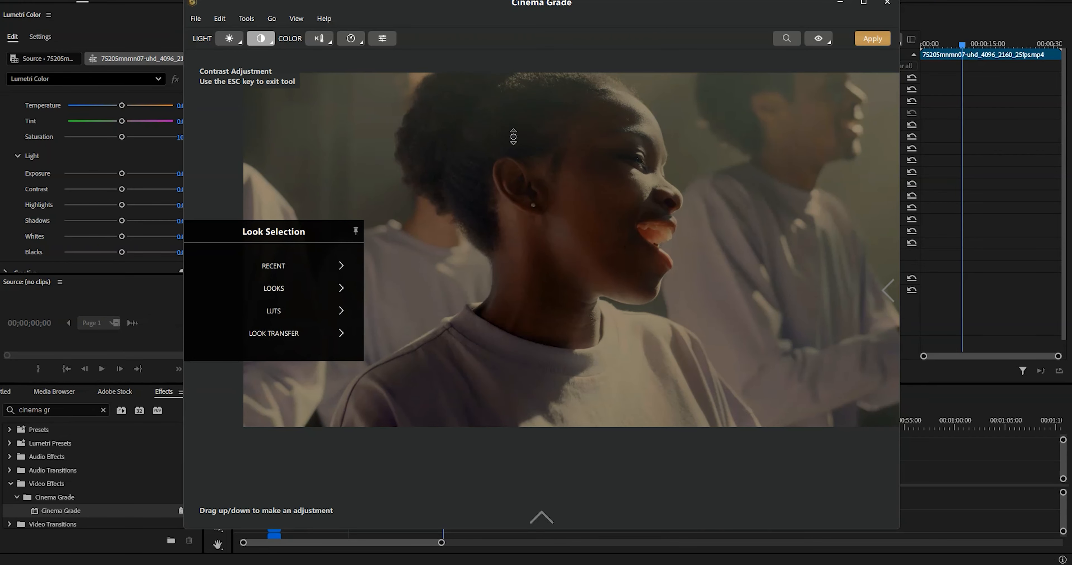
Warm the colour temperature to about 7591 and reduce the saturation to about 48 on the image.
click(319, 39)
drag(667, 225, 664, 190)
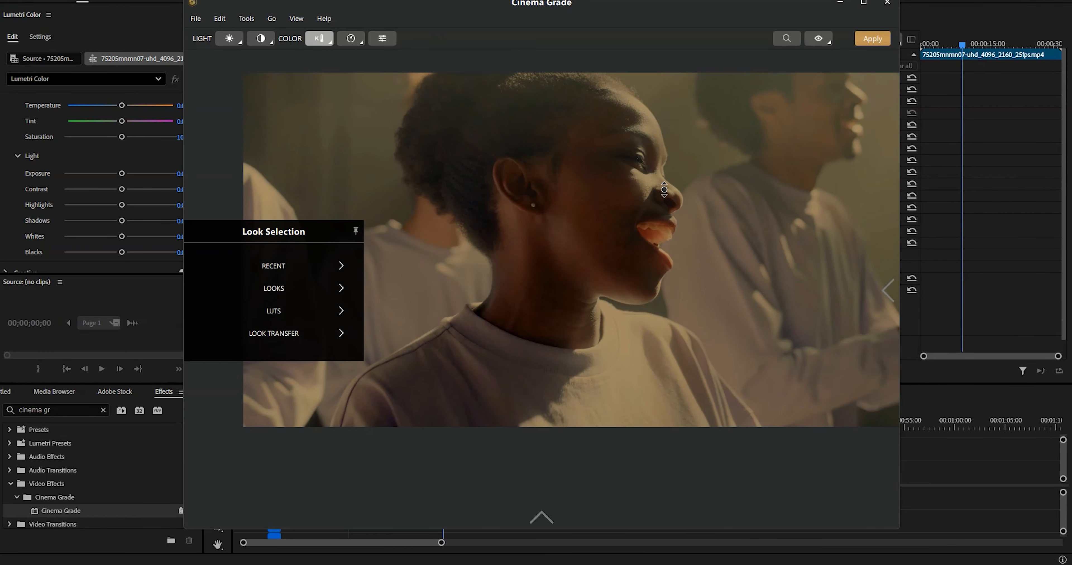
click(350, 38)
drag(670, 240, 667, 293)
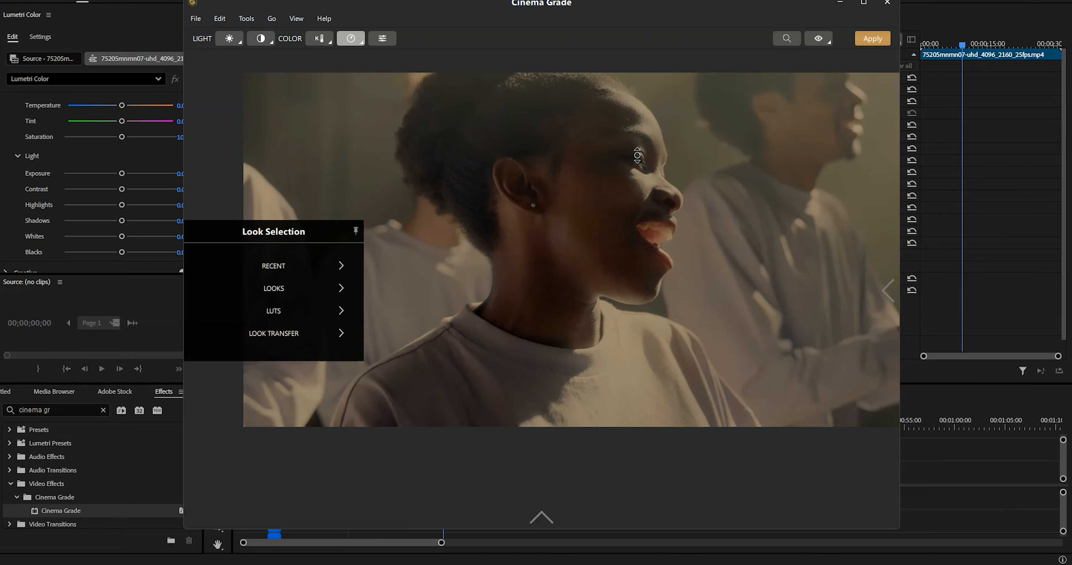
Toggle the before/after view, shift the Cinema Grade window away from the program monitor, and apply the grade to the clip.
click(382, 39)
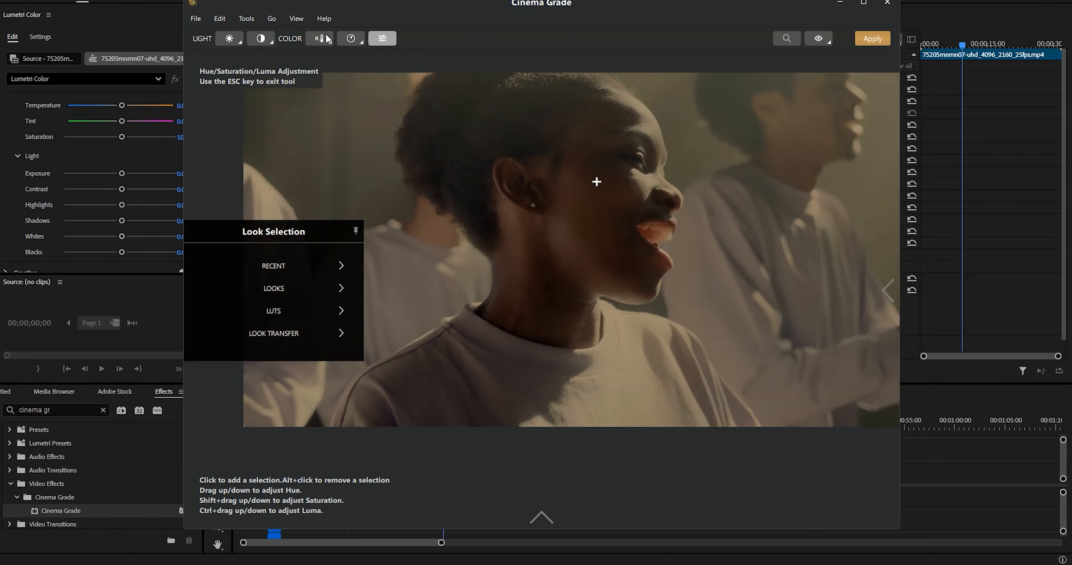
click(816, 39)
drag(776, 3, 544, 242)
click(639, 278)
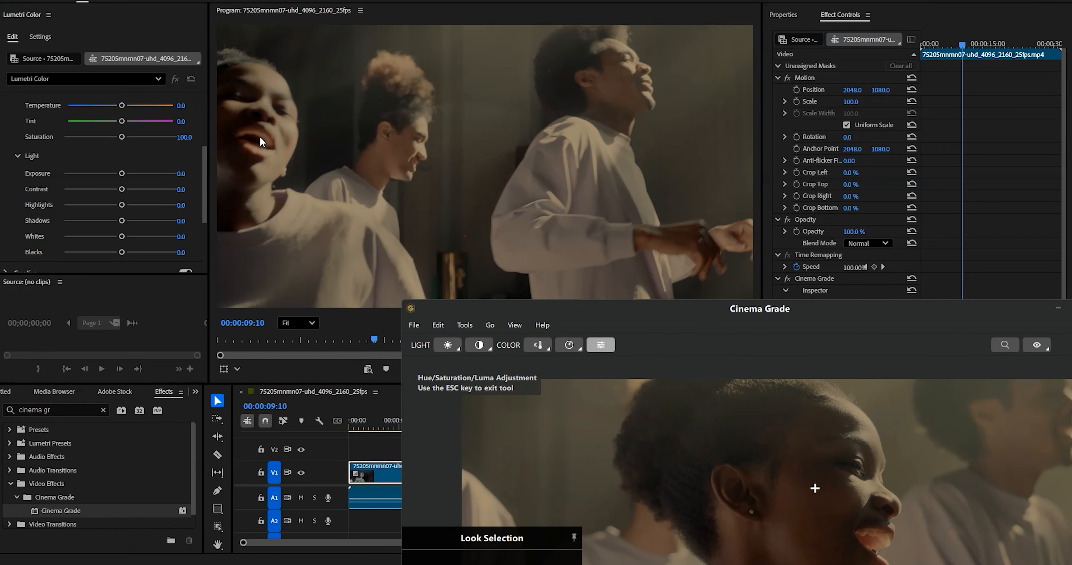
Play the graded sequence from its start and compare the frame with the Cinema Grade effect off and on.
drag(332, 338, 210, 337)
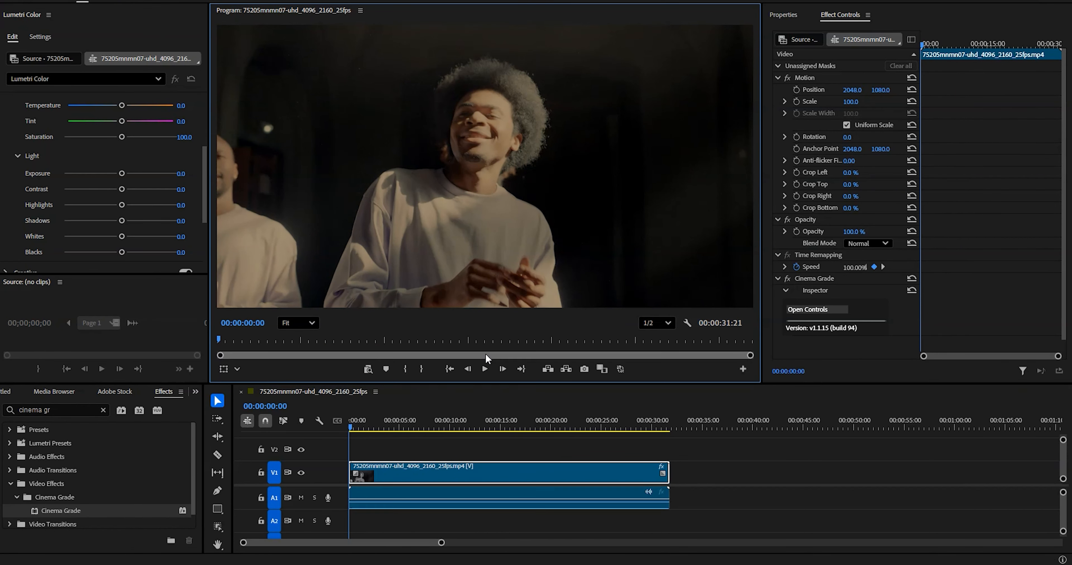
click(485, 369)
click(485, 369)
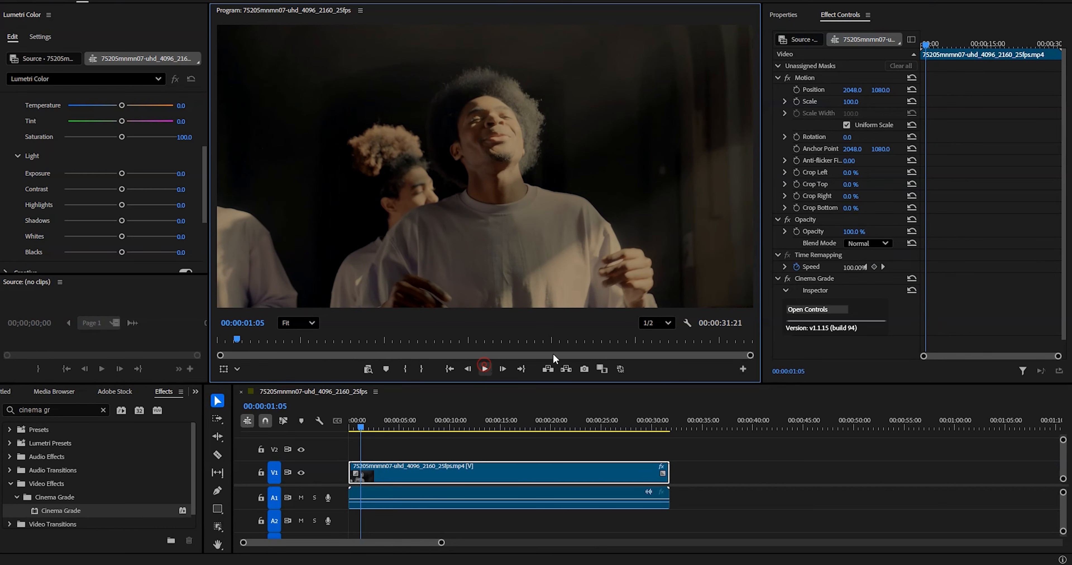
click(787, 279)
click(787, 279)
click(787, 279)
click(788, 278)
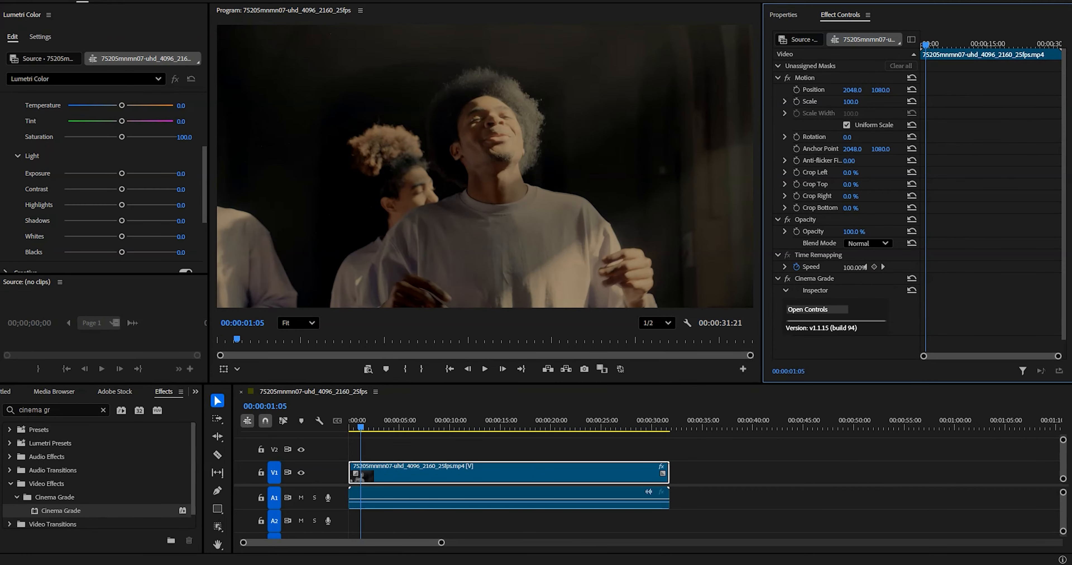
Switch back to the Cinema Grade window and bring it fully into view.
key(super)
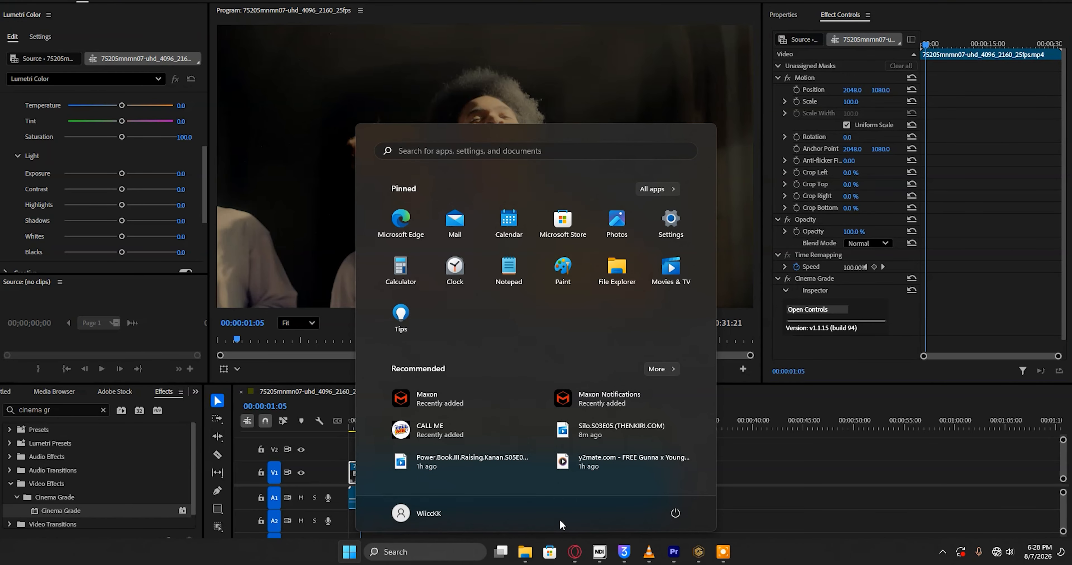
click(698, 552)
drag(692, 317, 575, 48)
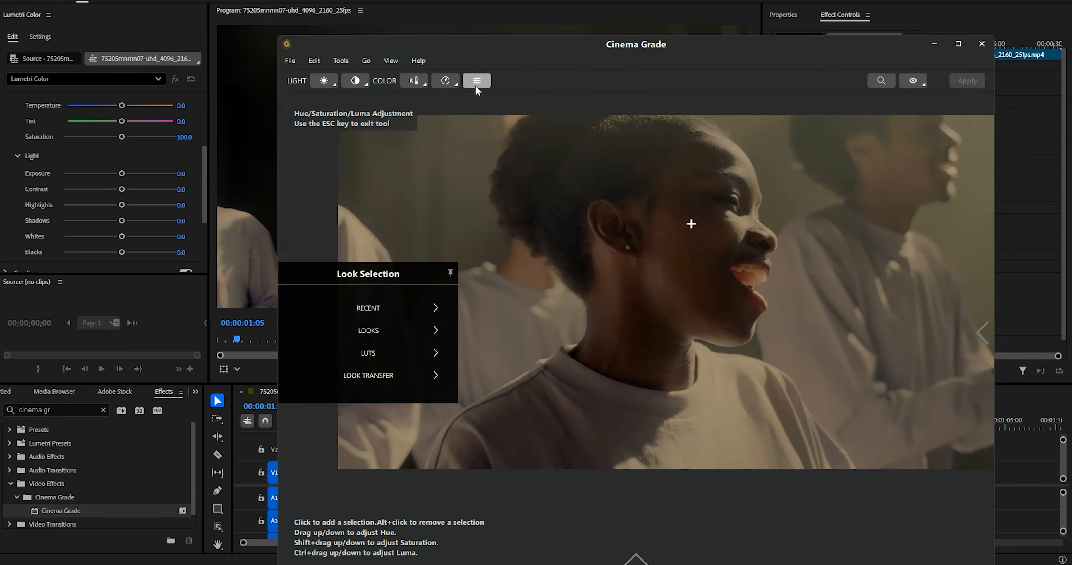
In the Light grading settings, set Highlights to 14, Midtones to -37, Shadows to 24, Contrast to 32 and Pivot to 29.
click(983, 333)
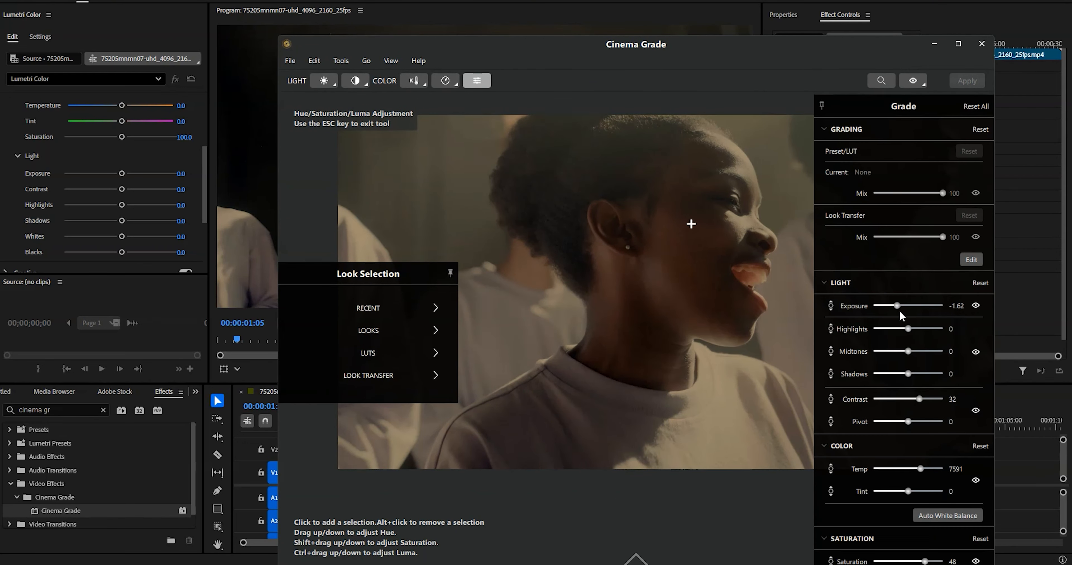
drag(929, 329, 897, 352)
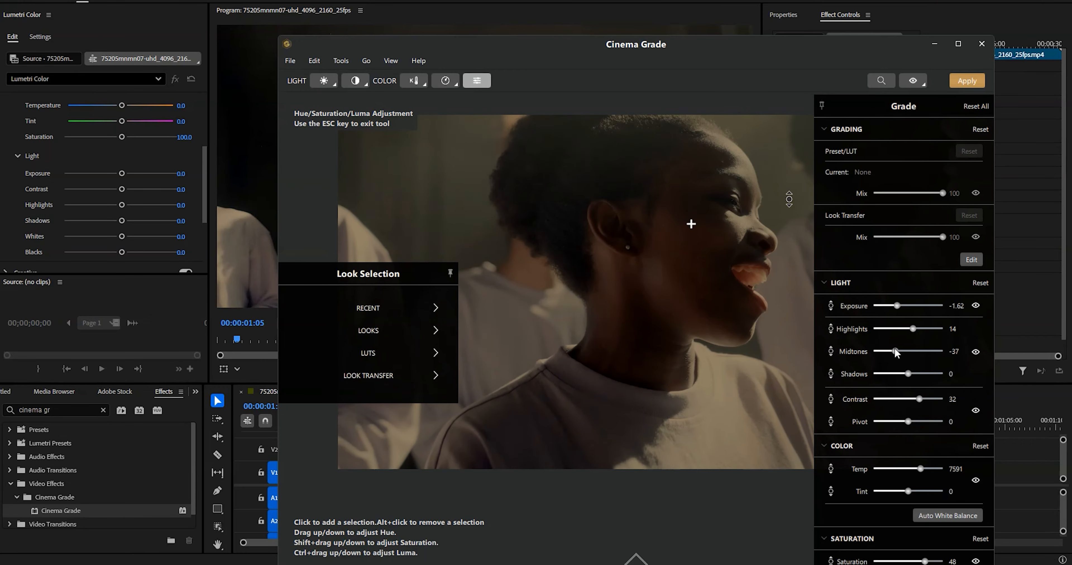
drag(704, 47, 567, 21)
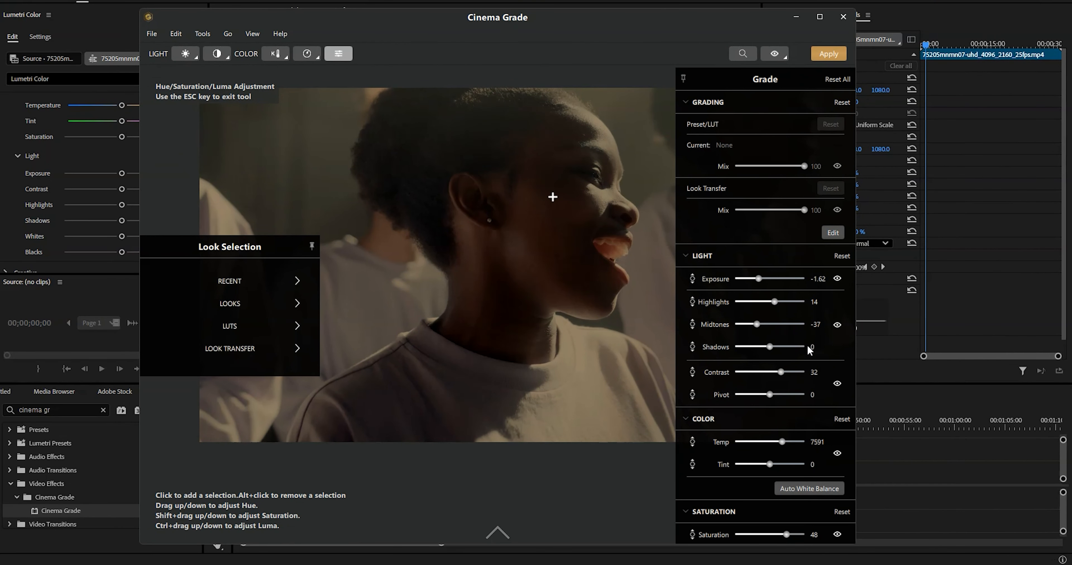
mouse_move(769, 347)
mouse_down()
mouse_move(760, 347)
mouse_move(777, 347)
mouse_up()
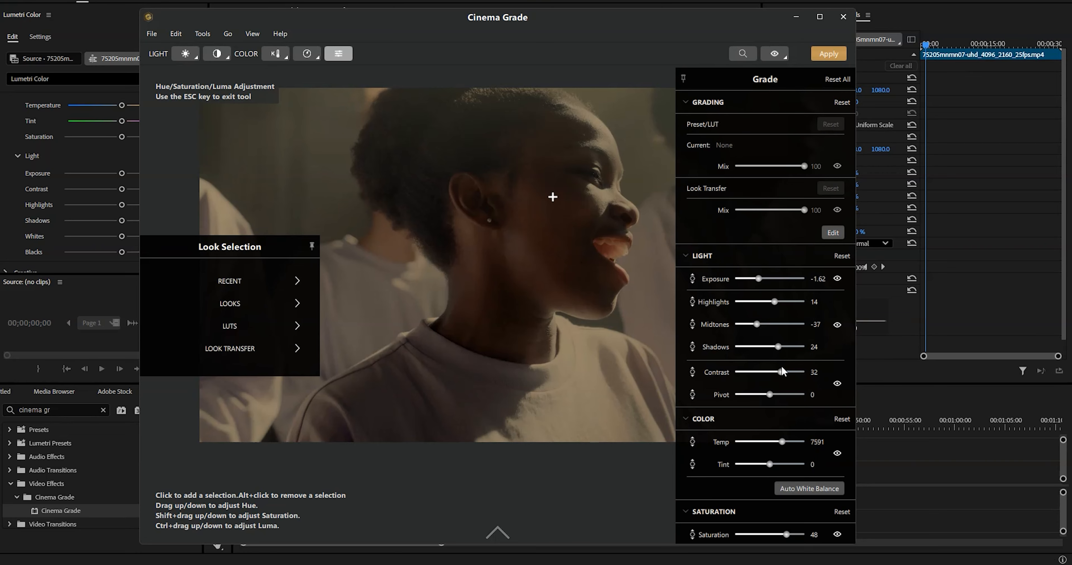
drag(769, 373, 784, 374)
mouse_move(787, 392)
mouse_down()
mouse_move(797, 391)
mouse_move(779, 394)
mouse_up()
Warm the shot's colour temperature to about 8285.
mouse_move(783, 444)
mouse_down()
mouse_move(766, 444)
mouse_move(784, 441)
mouse_up()
click(276, 53)
drag(569, 265, 561, 196)
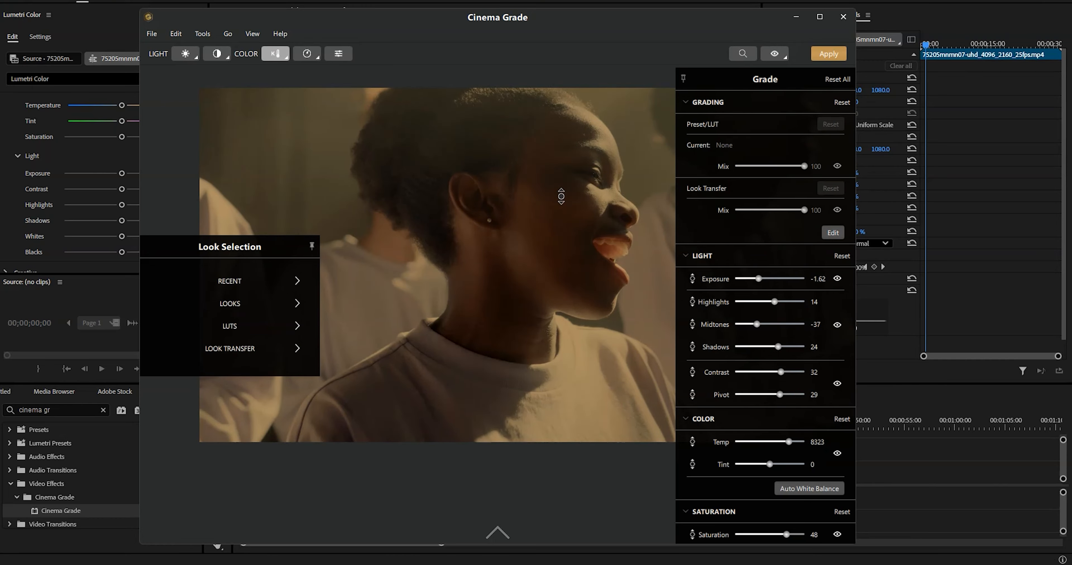
Reduce the colour temperature to about 8225 and adjust the hue of the green vector.
scroll(787, 424, down, 6)
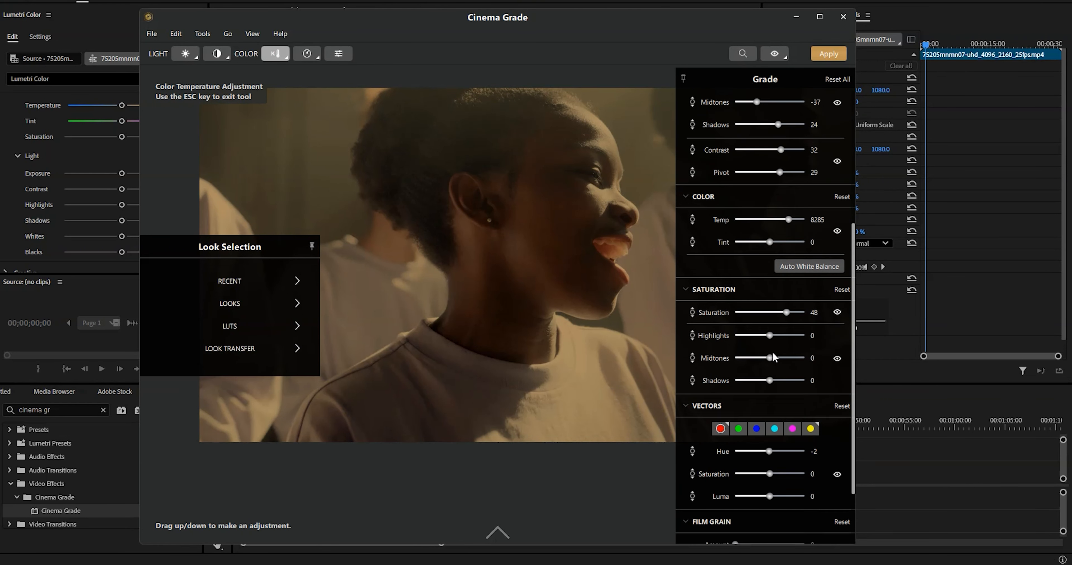
click(737, 422)
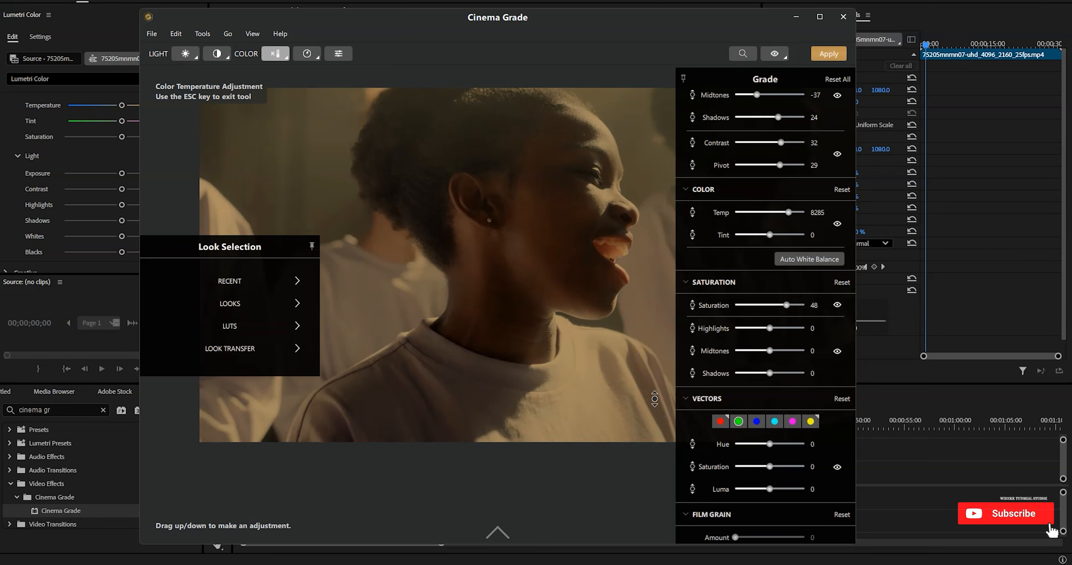
drag(424, 276, 402, 319)
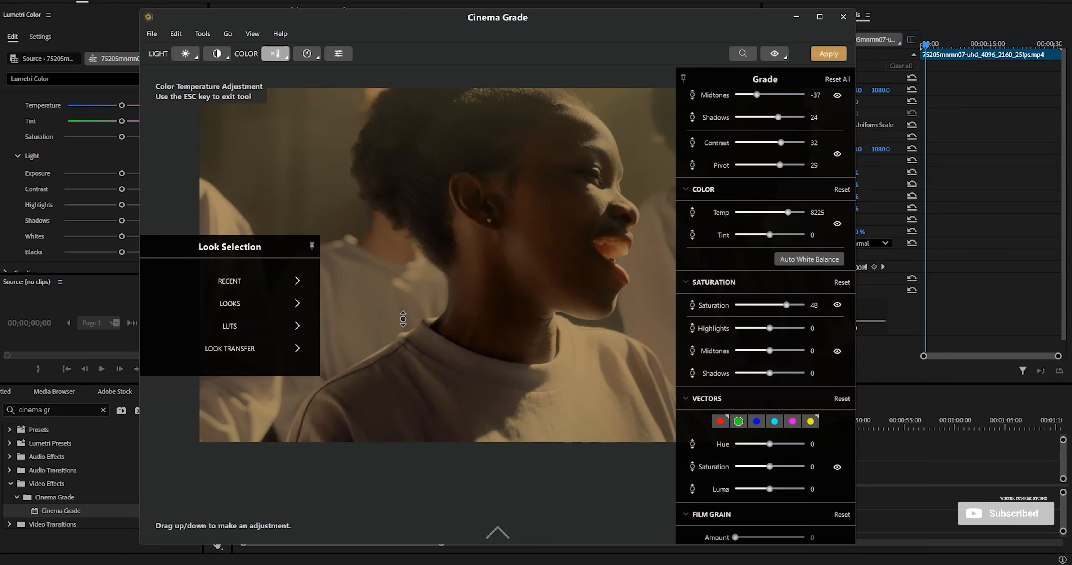
click(738, 421)
mouse_move(770, 445)
mouse_down()
mouse_move(761, 444)
mouse_move(771, 442)
mouse_up()
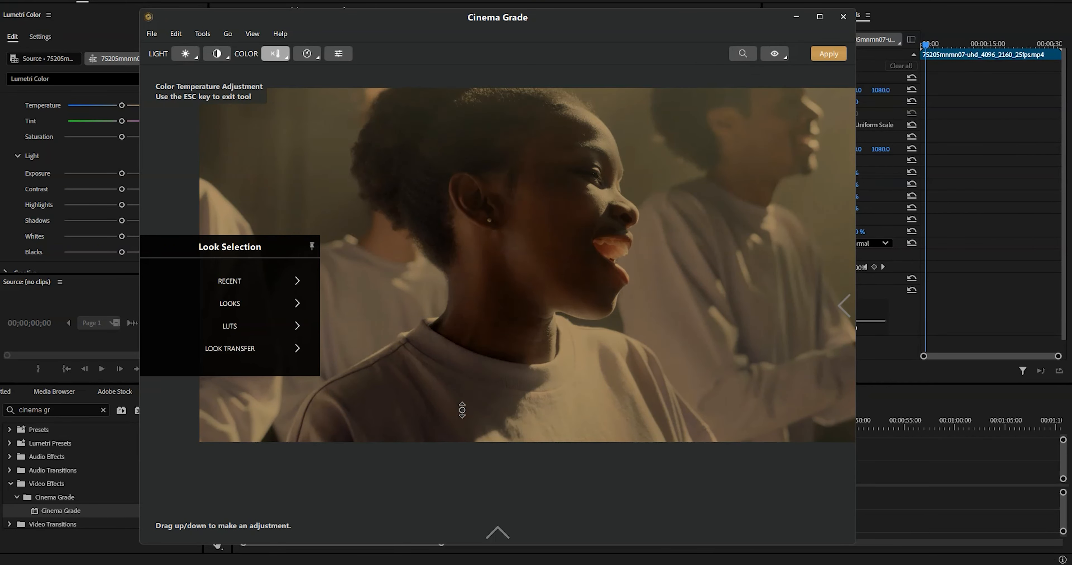
Set the hue of the yellow vector to 5 in the Grade settings.
click(742, 54)
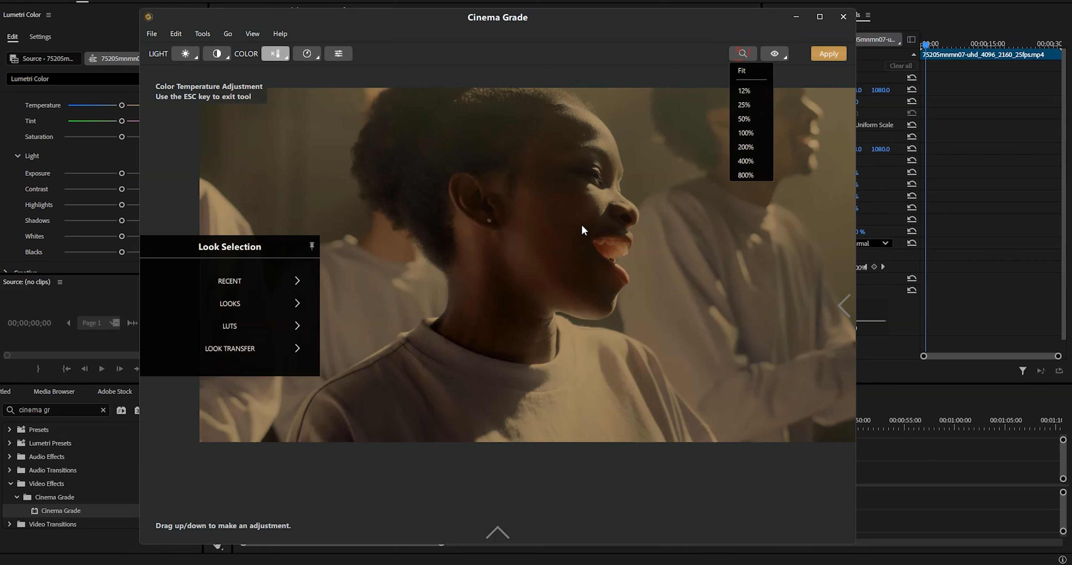
click(745, 124)
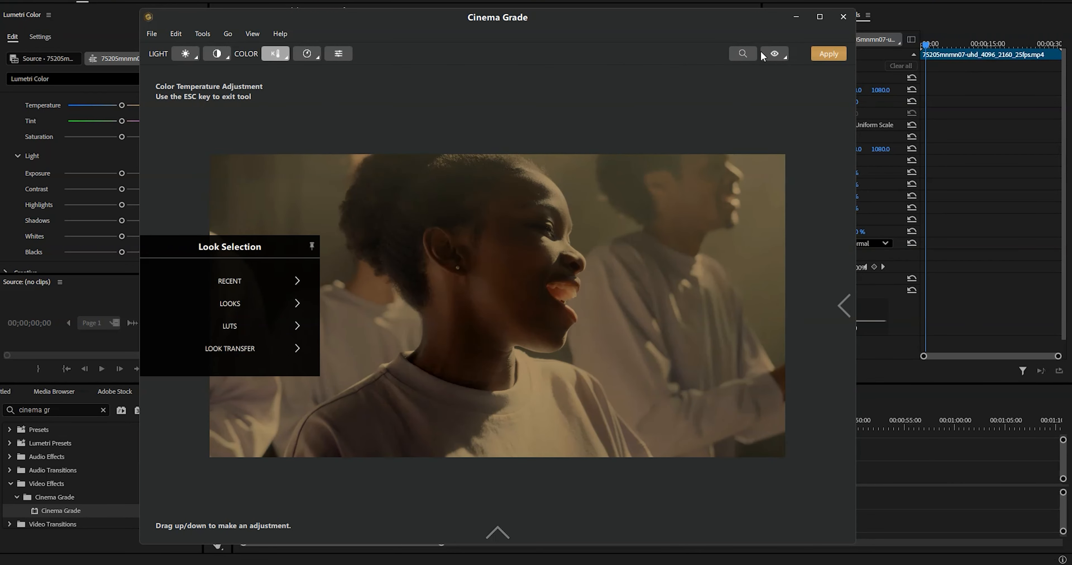
click(842, 309)
scroll(766, 383, down, 3)
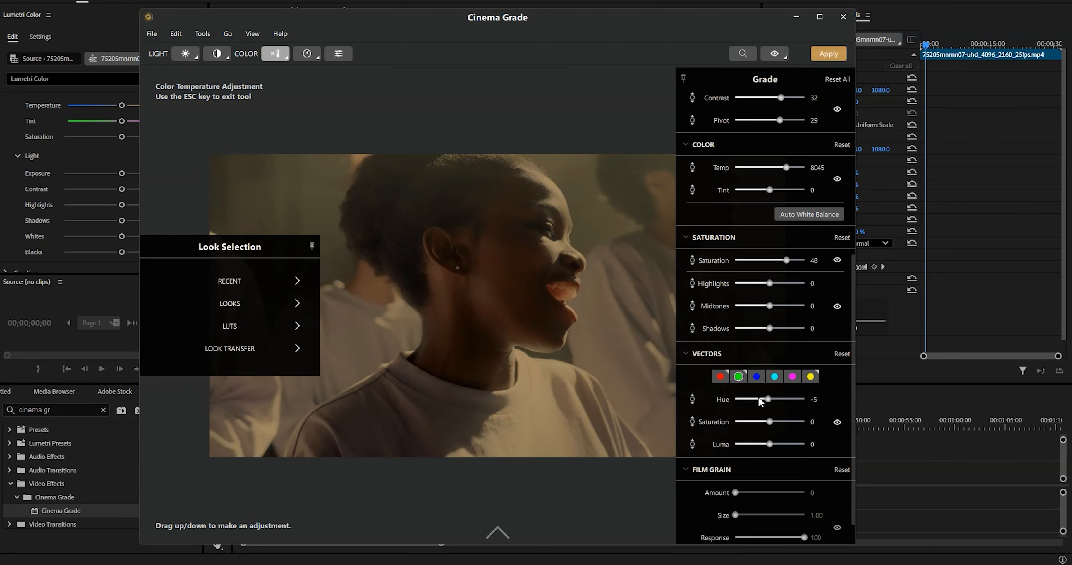
click(810, 346)
mouse_move(780, 367)
mouse_down()
mouse_move(794, 366)
mouse_move(746, 366)
mouse_move(796, 364)
mouse_move(764, 370)
mouse_move(774, 369)
mouse_up()
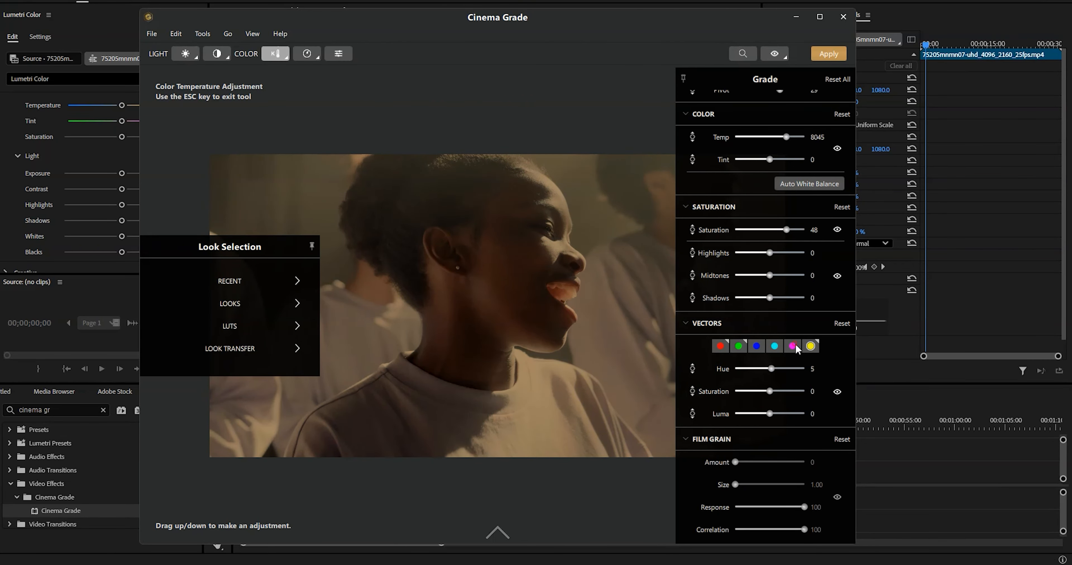
Fine-tune the remaining colour vectors, including cyan, and adjust the shot's colour temperature slightly.
drag(771, 371, 690, 366)
click(774, 346)
mouse_move(773, 374)
mouse_down()
mouse_move(815, 383)
mouse_move(709, 384)
mouse_move(793, 392)
mouse_move(761, 382)
mouse_move(771, 381)
mouse_up()
drag(796, 392, 702, 396)
drag(772, 400, 775, 401)
drag(459, 310, 463, 300)
drag(792, 391, 693, 399)
drag(766, 402, 772, 400)
scroll(774, 186, up, 8)
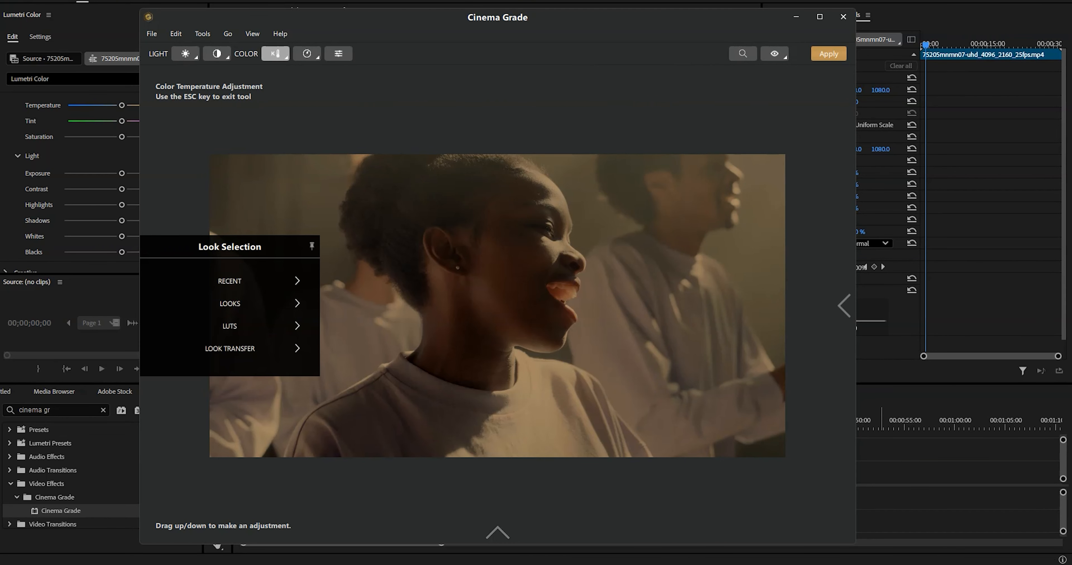
Apply the CineLook (Less Teal) LUT to the shot.
drag(674, 20, 730, 8)
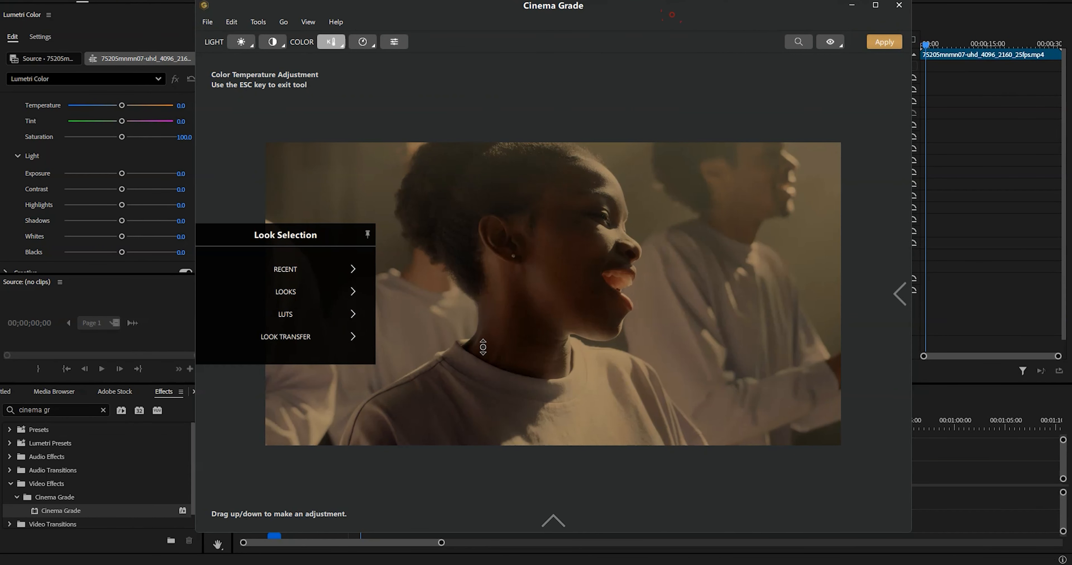
click(353, 317)
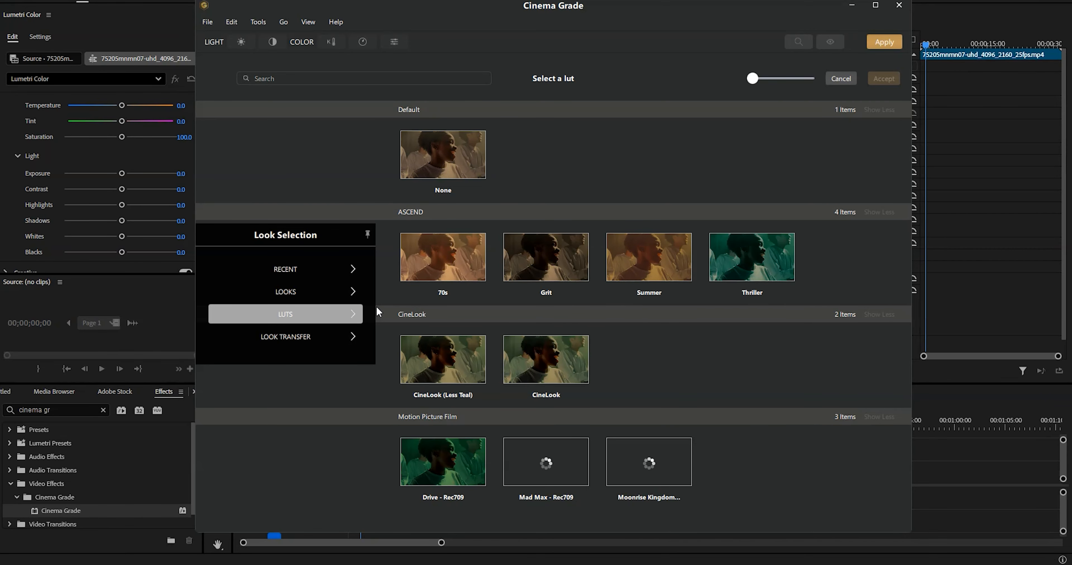
click(452, 359)
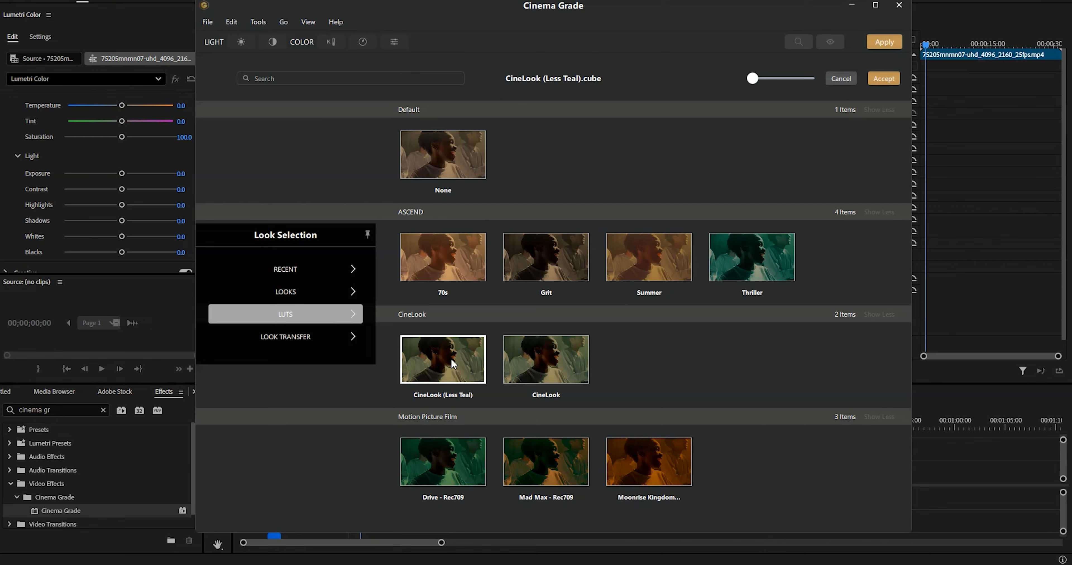
click(883, 78)
Make small adjustments to the shot's colour temperature and contrast directly on the image.
mouse_move(658, 269)
mouse_down()
mouse_move(660, 297)
mouse_move(652, 285)
mouse_up()
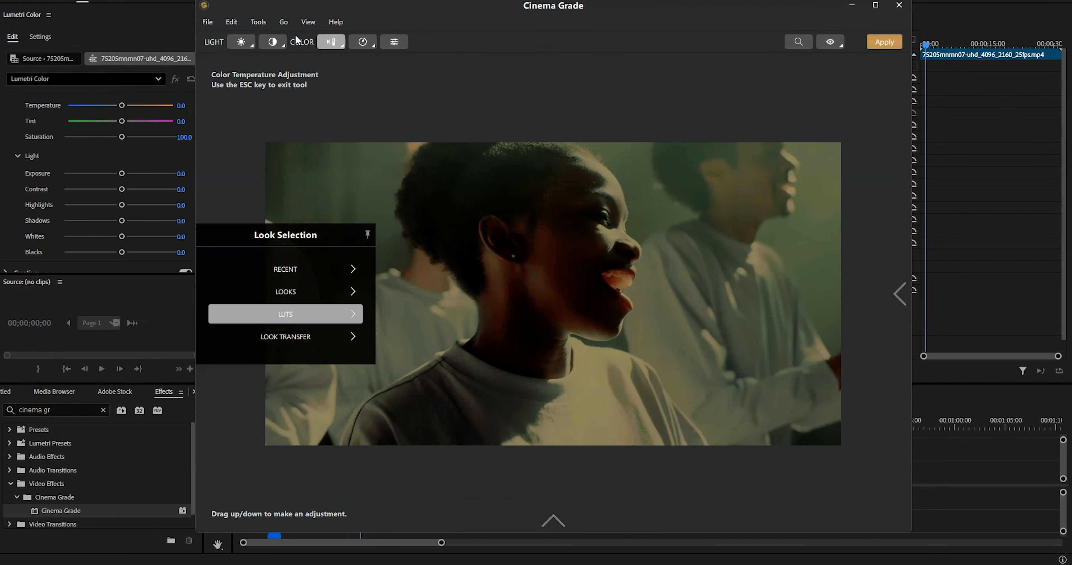
click(272, 41)
drag(535, 235, 533, 239)
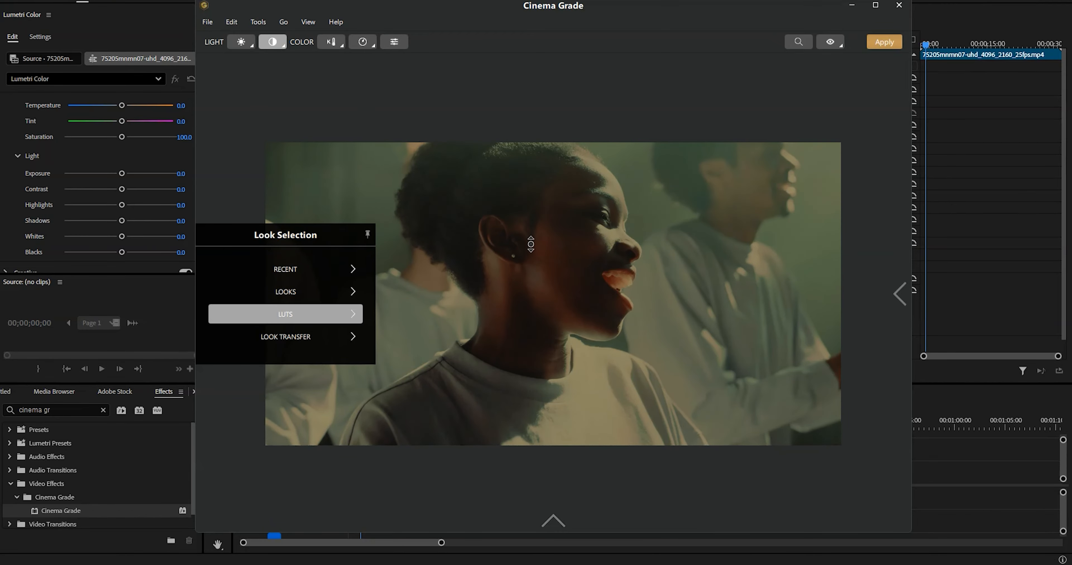
click(243, 43)
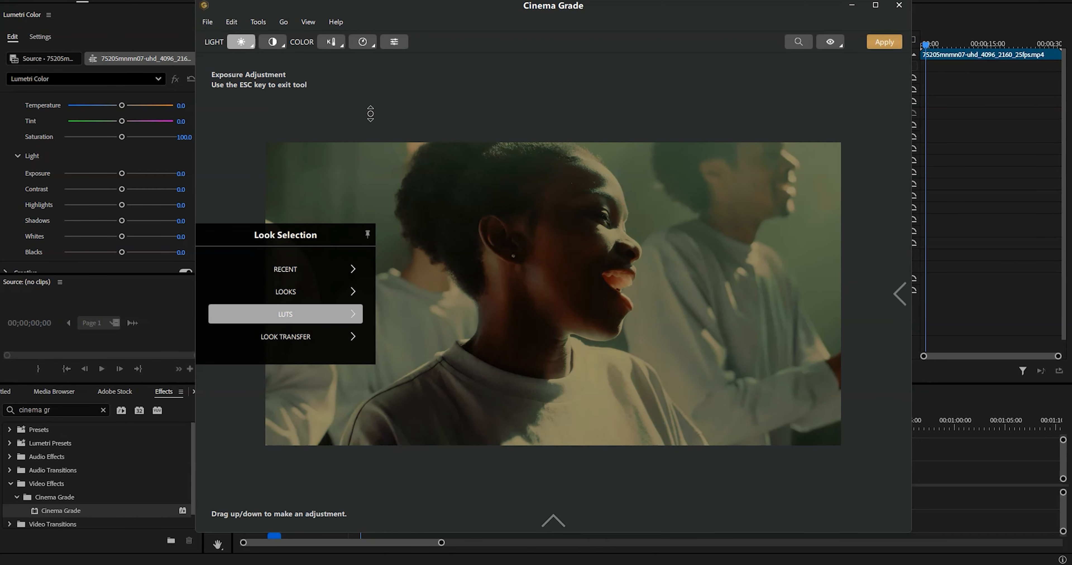
click(276, 43)
mouse_move(544, 269)
mouse_down()
mouse_move(543, 251)
mouse_move(542, 270)
mouse_up()
Replace the LUT with Grit from the ASCEND group and adjust the contrast on the image.
click(355, 314)
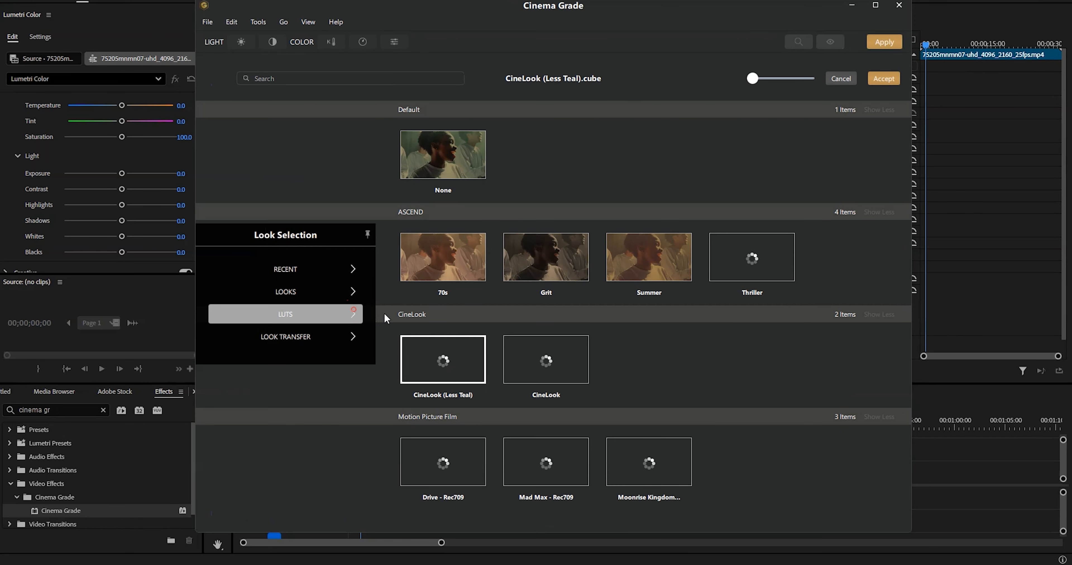
double_click(566, 266)
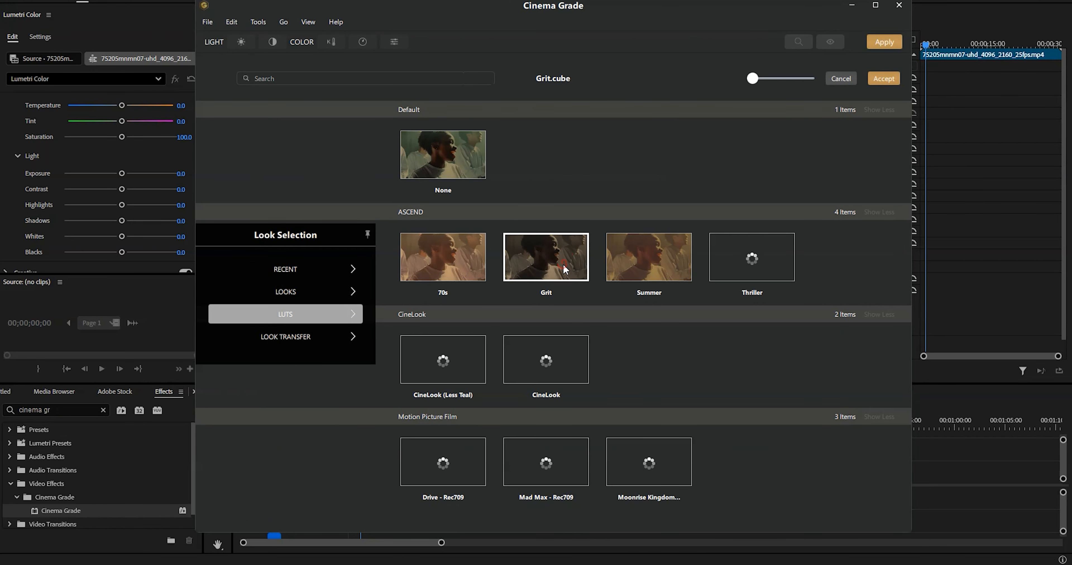
mouse_move(581, 339)
mouse_down()
mouse_move(574, 365)
mouse_move(578, 327)
mouse_up()
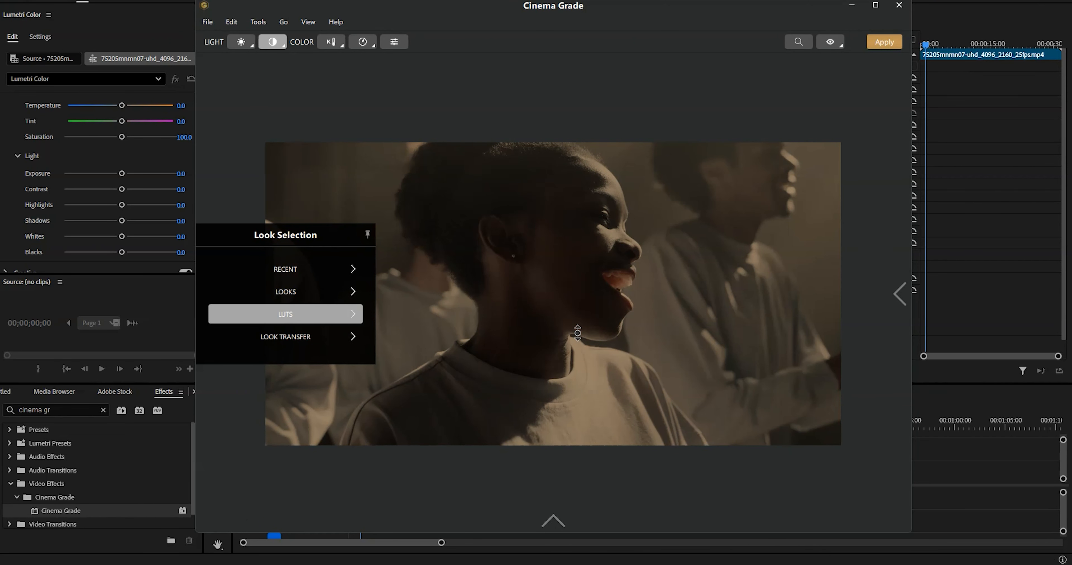
Compare the shot with and without all grading, and apply the finished grade to the clip.
click(836, 43)
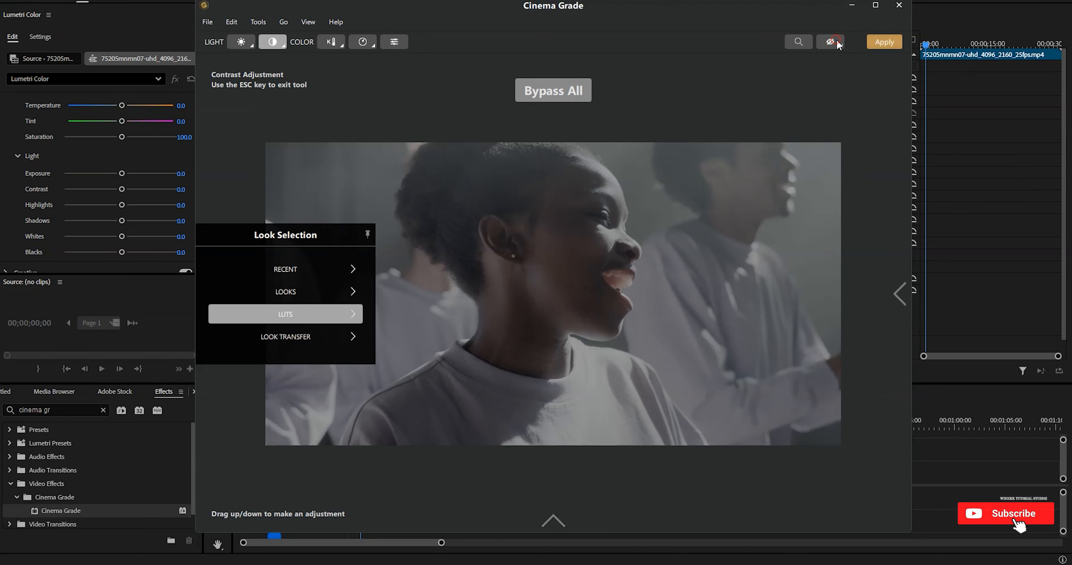
click(837, 43)
click(836, 43)
click(836, 43)
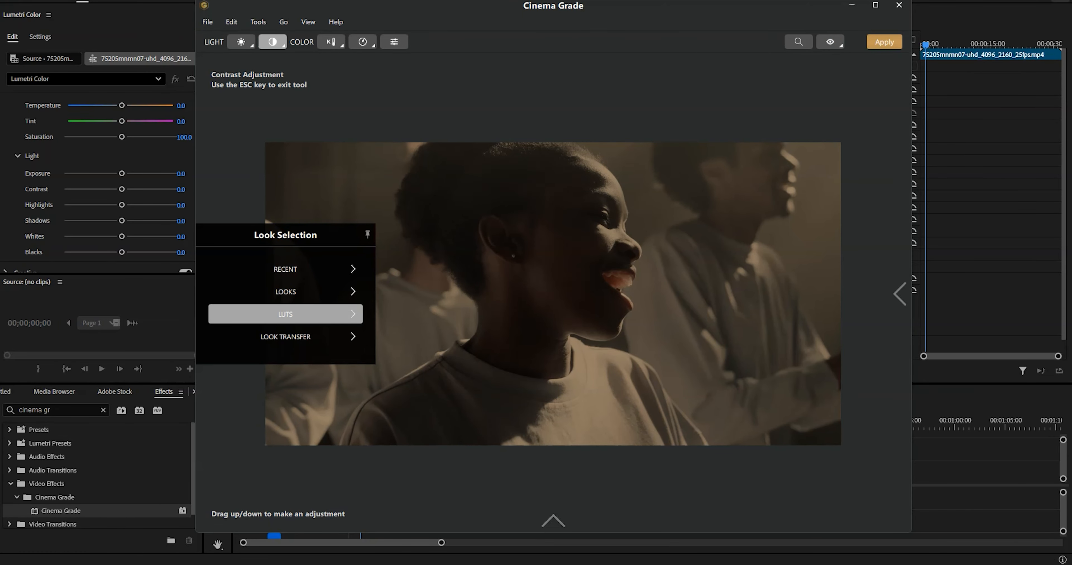
click(885, 42)
drag(749, 5, 699, 410)
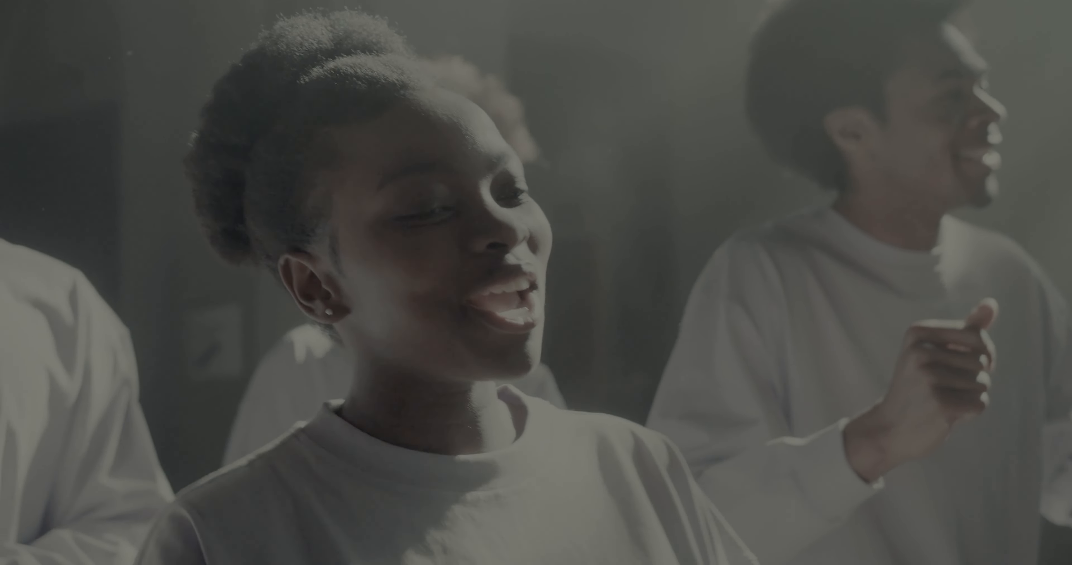